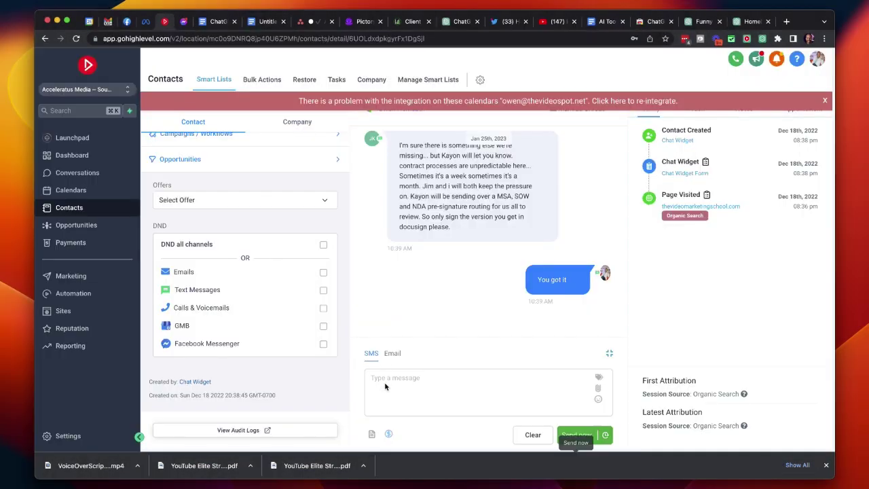
# Put the cursor in the contact's SMS reply box in GoHighLevel
pyautogui.click(384, 383)
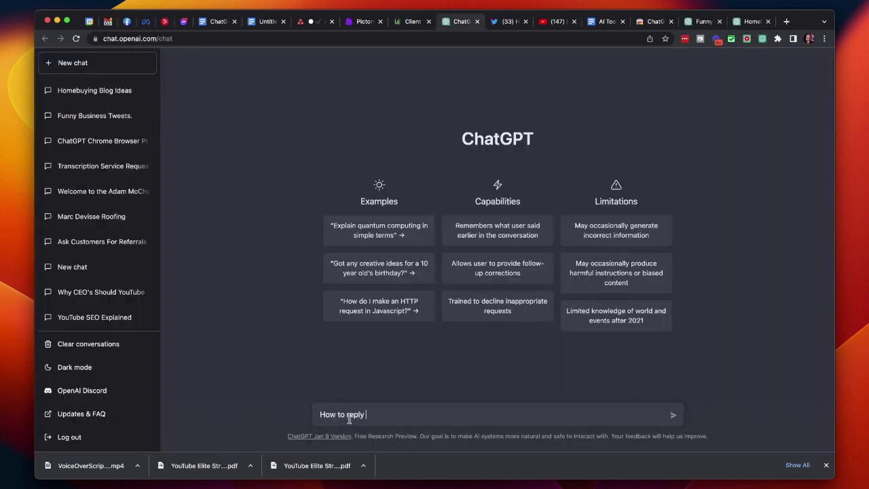
# Type 'to sales objection "' while heading to the thevideomarketingschool.com site
pyautogui.write('to sales objection "')
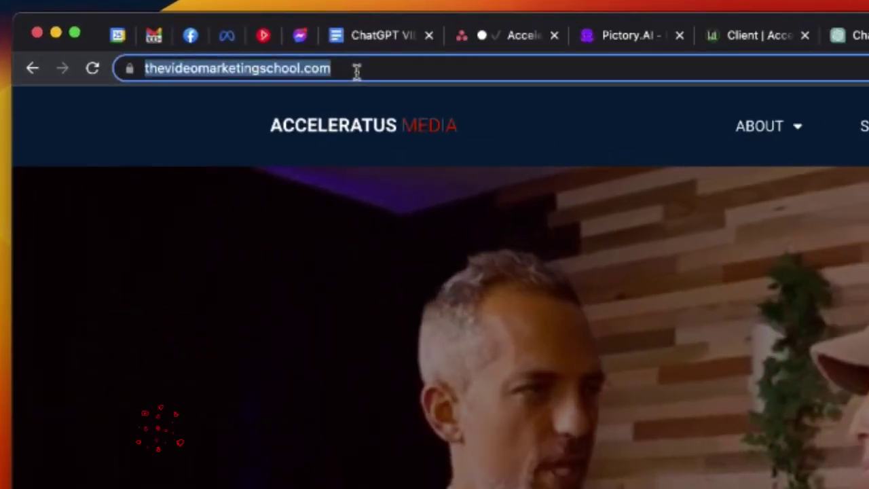
# Search the web for 'chrome web store' and open the Chrome Web Store
pyautogui.write('chrome wes')
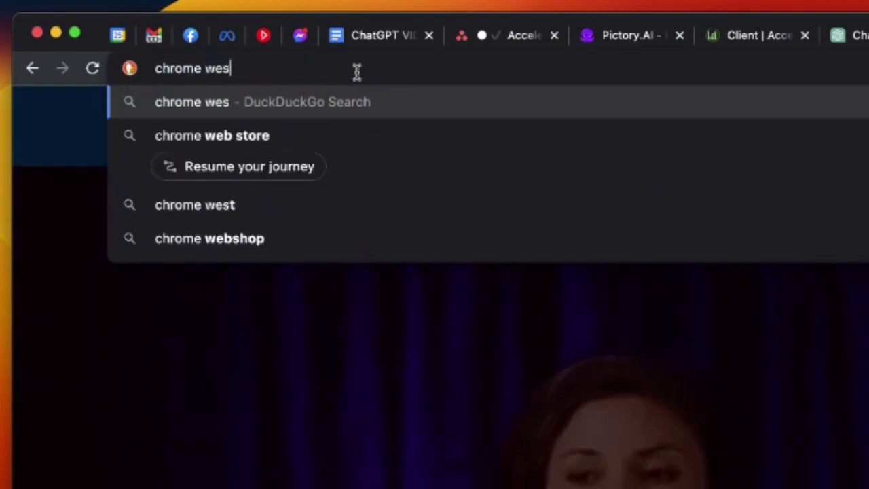
pyautogui.press('BackSpace')
pyautogui.press('BackSpace')
pyautogui.write('eb store')
pyautogui.press('Return')
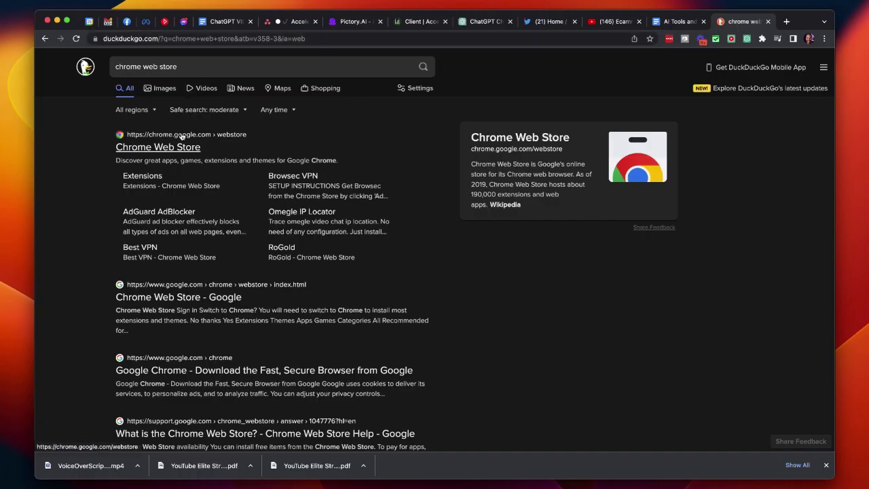
pyautogui.click(160, 145)
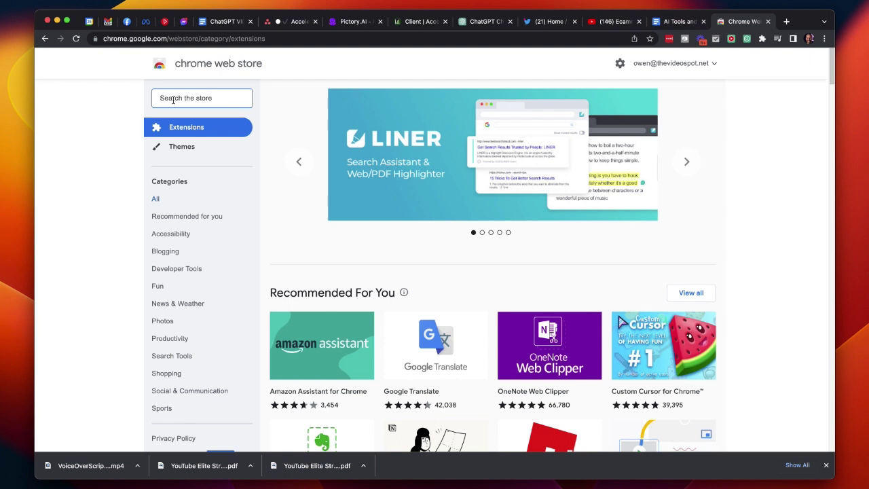
# Search the store for 'Chatgpt' and open the glasp.co ChatGPT Chrome Extension page
pyautogui.click(174, 99)
pyautogui.write('Chatgpt')
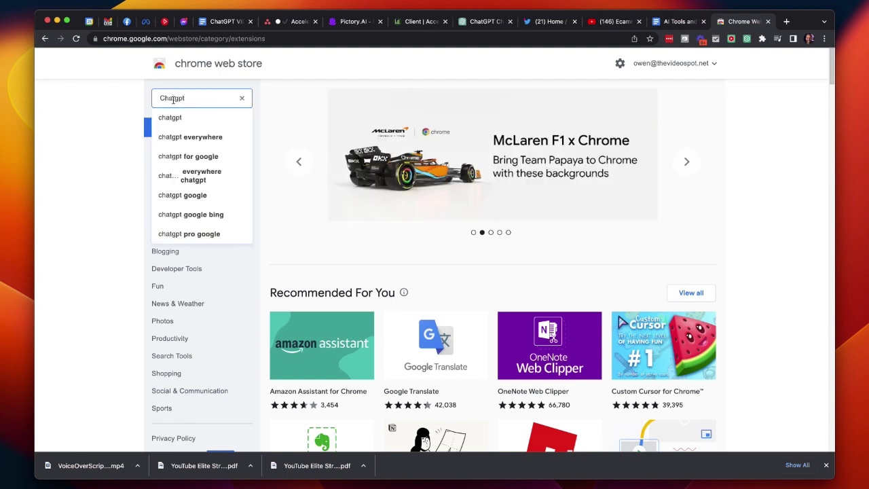
pyautogui.press('Return')
pyautogui.scroll(-1, 440, 370)
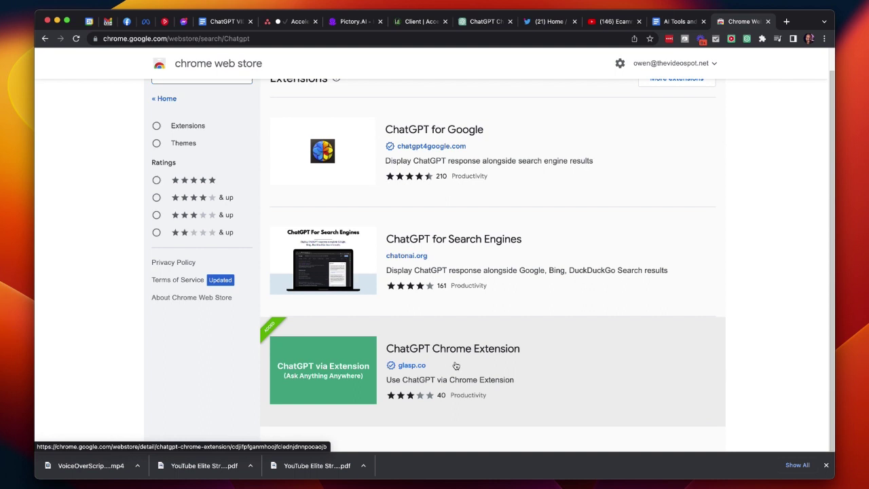
pyautogui.click(456, 366)
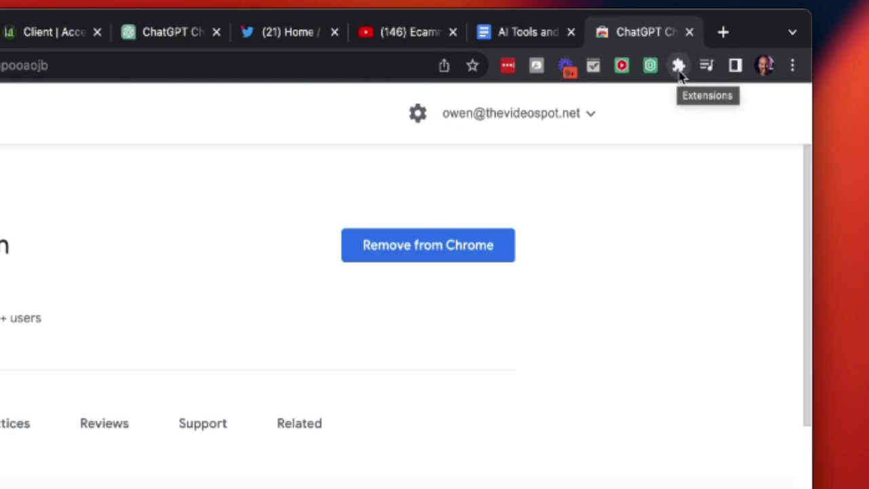
# Pin the ChatGPT Chrome Extension to the Chrome toolbar from the Extensions menu
pyautogui.click(679, 67)
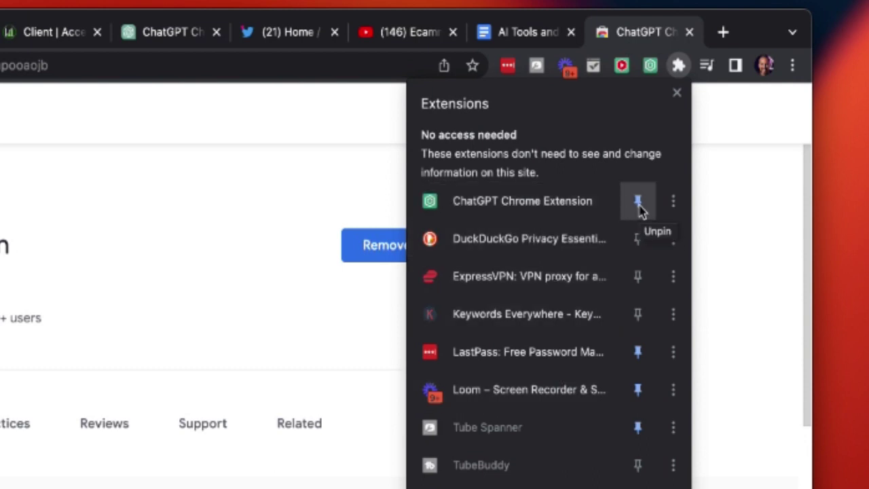
pyautogui.click(652, 82)
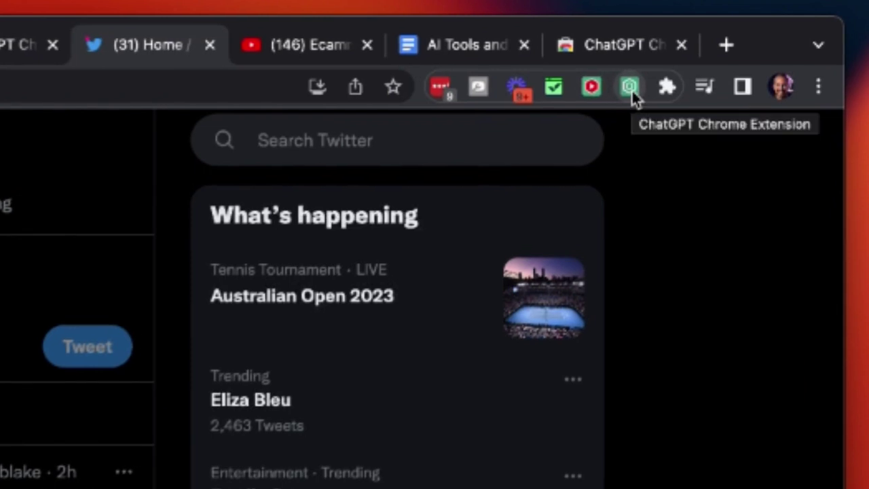
# Ask ChatGPT to 'write me 3 funny tweets related to business' and open the Funny Business Tweet chat
pyautogui.click(632, 90)
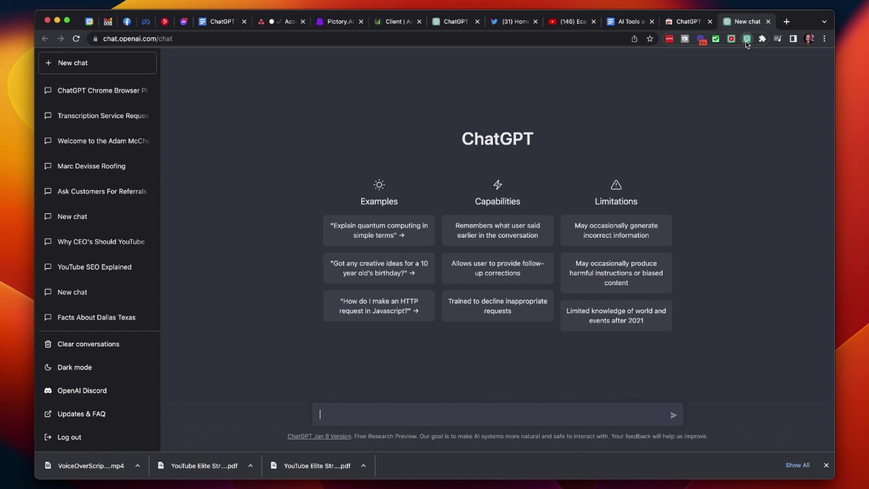
pyautogui.write('write me 3 funny tweets related to business')
pyautogui.press('Return')
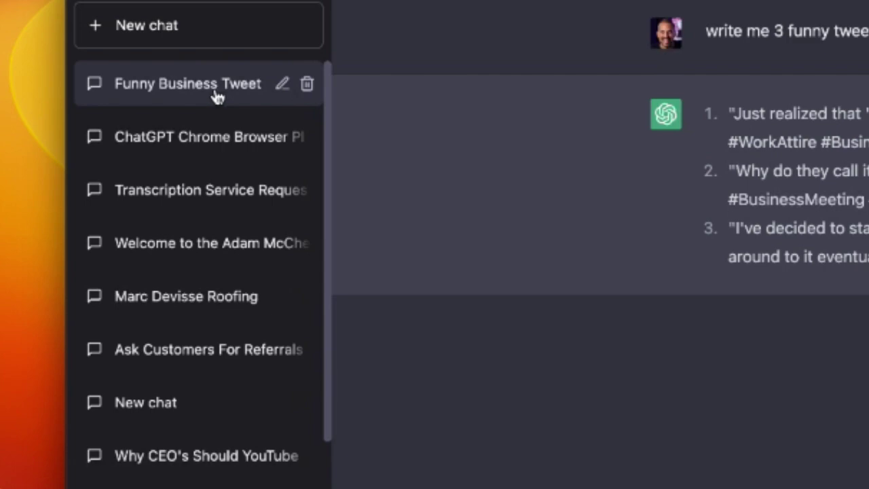
pyautogui.click(210, 136)
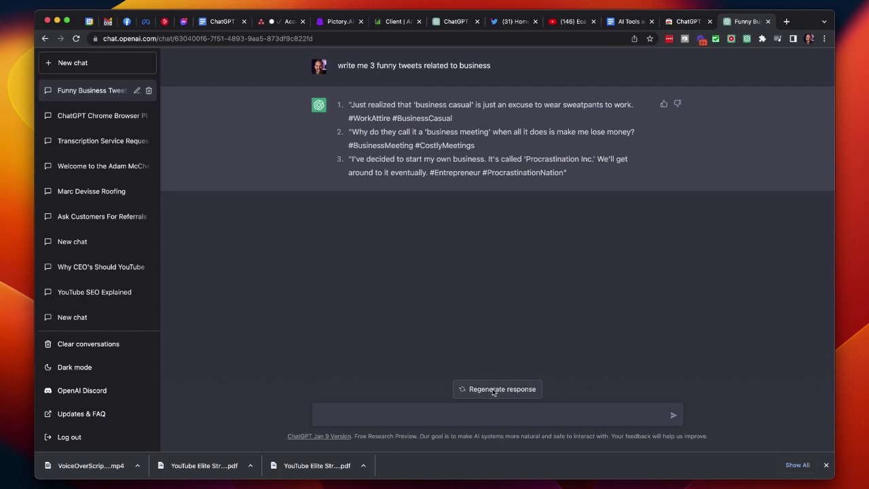
# Ask ChatGPT to redo the tweets in the voice of Samuel L Jackson
pyautogui.click(394, 415)
pyautogui.write('do it again but in the voice of samuel l jackson')
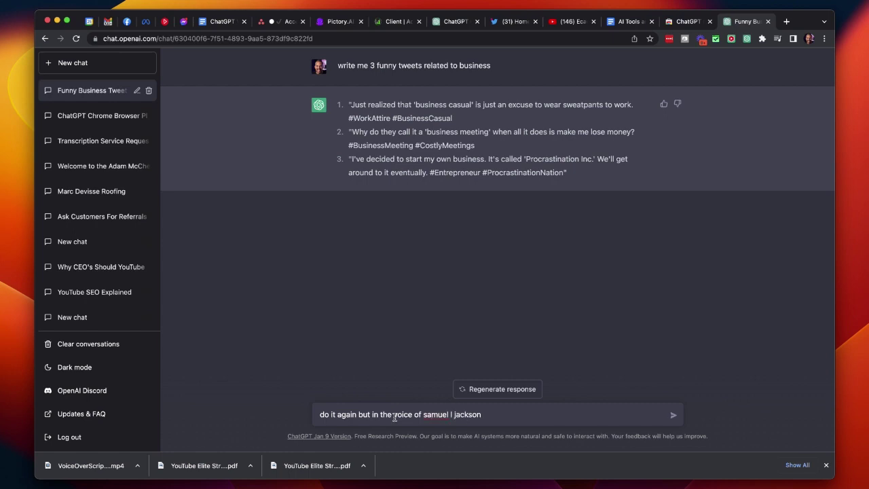
pyautogui.click(674, 416)
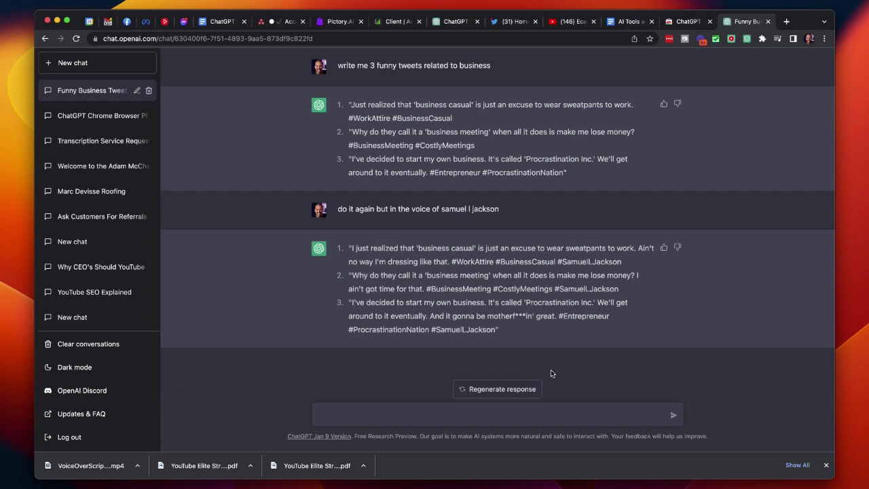
# Copy the third Samuel L Jackson-style tweet and go to the Twitter home feed
pyautogui.moveTo(501, 333); pyautogui.dragTo(349, 304)
pyautogui.rightClick(366, 311)
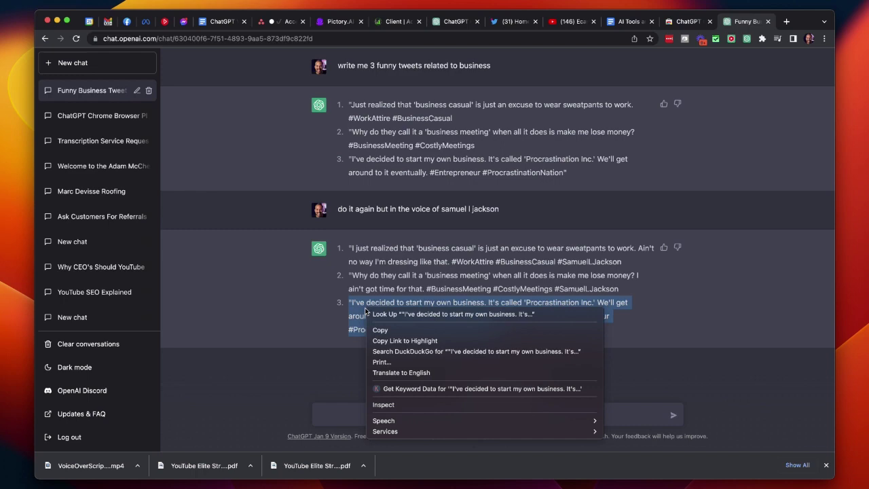
pyautogui.click(380, 329)
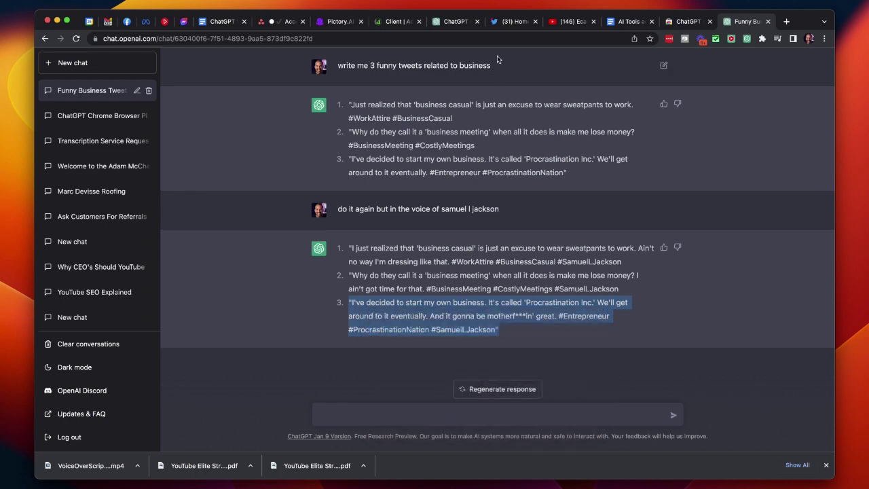
pyautogui.click(509, 21)
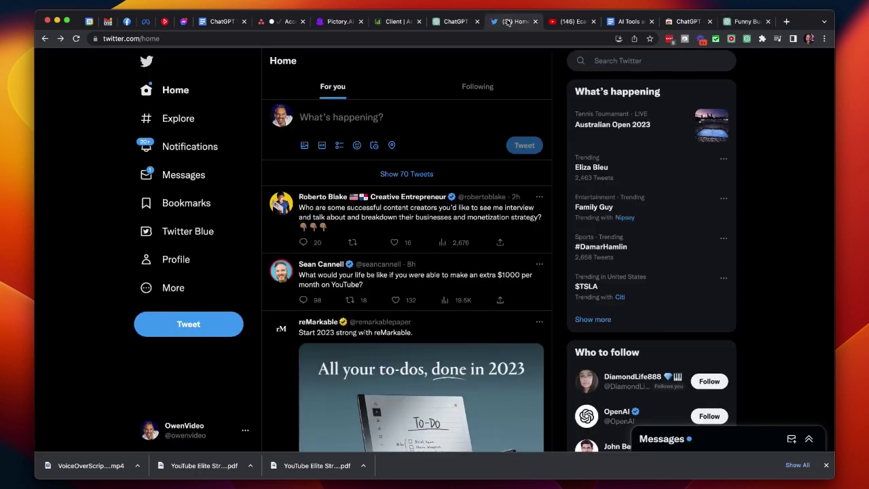
# Tweet the copied Procrastination Inc. text with a Samuel L Jackson GIF attached
pyautogui.click(323, 144)
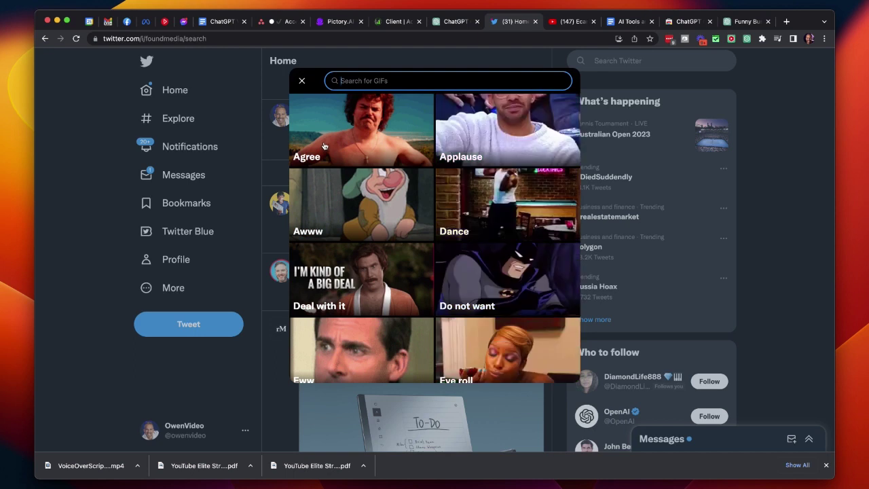
pyautogui.write('samuel l')
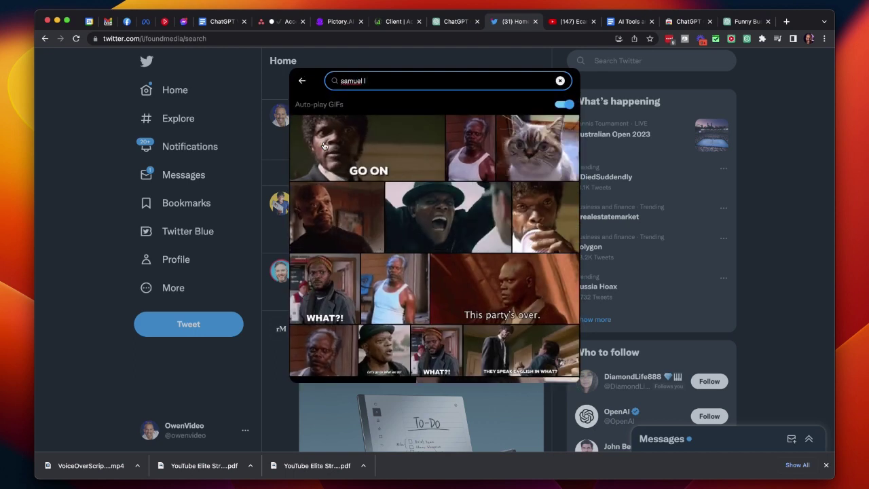
pyautogui.click(470, 148)
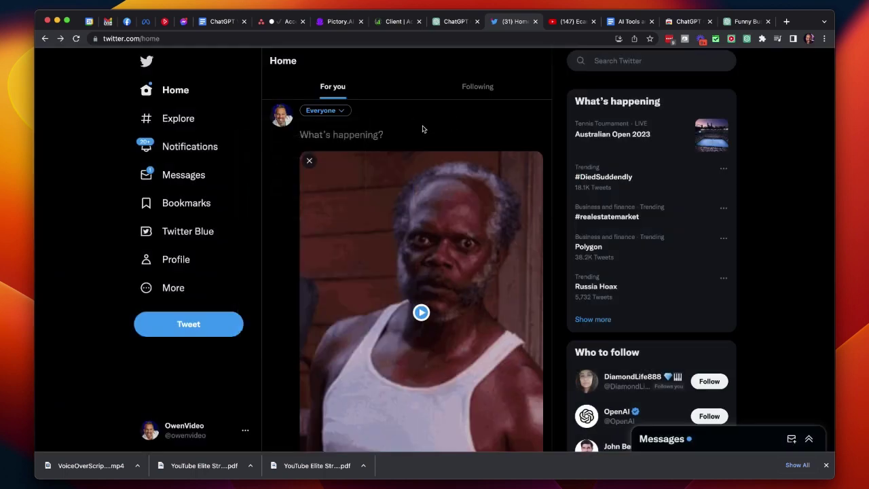
pyautogui.click(392, 135)
pyautogui.press('super+v')
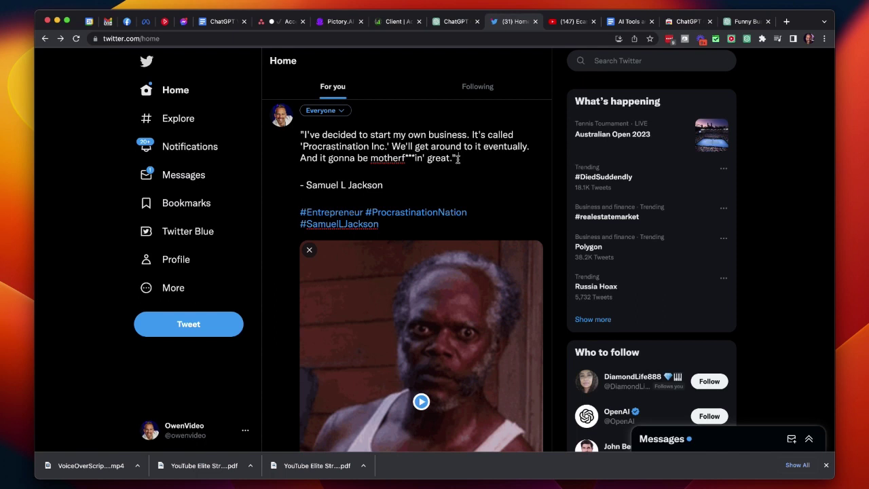
pyautogui.scroll(-5, 458, 158)
pyautogui.click(523, 334)
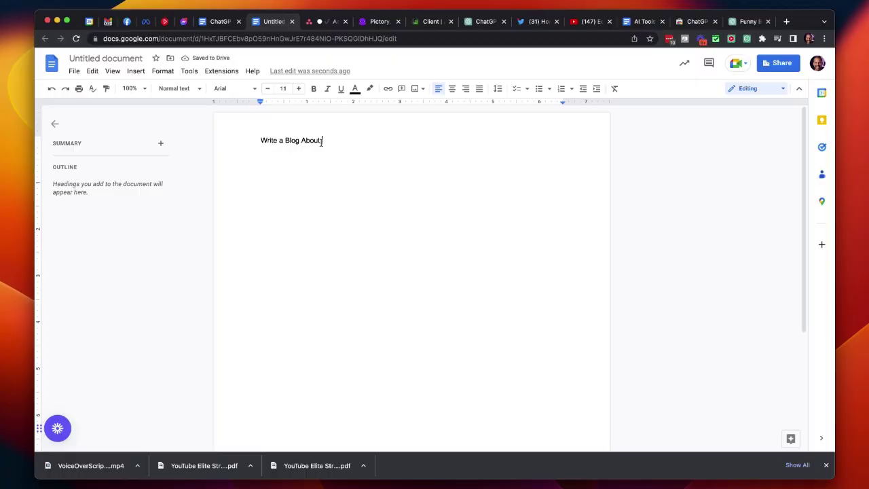
# Complete the heading as 'Write a Blog About Buying a Home' and start a new ChatGPT chat
pyautogui.write('Apartment Investing')
pyautogui.press('BackSpace')
pyautogui.press('BackSpace')
pyautogui.press('BackSpace')
pyautogui.press('BackSpace')
pyautogui.press('BackSpace')
pyautogui.press('BackSpace')
pyautogui.press('BackSpace')
pyautogui.press('BackSpace')
pyautogui.press('BackSpace')
pyautogui.press('BackSpace')
pyautogui.press('BackSpace')
pyautogui.press('BackSpace')
pyautogui.press('BackSpace')
pyautogui.press('BackSpace')
pyautogui.press('BackSpace')
pyautogui.press('BackSpace')
pyautogui.press('BackSpace')
pyautogui.press('BackSpace')
pyautogui.press('BackSpace')
pyautogui.write('Business Coaching')
pyautogui.press('BackSpace')
pyautogui.press('BackSpace')
pyautogui.press('BackSpace')
pyautogui.press('BackSpace')
pyautogui.press('BackSpace')
pyautogui.press('BackSpace')
pyautogui.press('BackSpace')
pyautogui.press('BackSpace')
pyautogui.press('BackSpace')
pyautogui.press('BackSpace')
pyautogui.press('BackSpace')
pyautogui.press('BackSpace')
pyautogui.press('BackSpace')
pyautogui.press('BackSpace')
pyautogui.press('BackSpace')
pyautogui.press('BackSpace')
pyautogui.press('BackSpace')
pyautogui.write('Buying a Home')
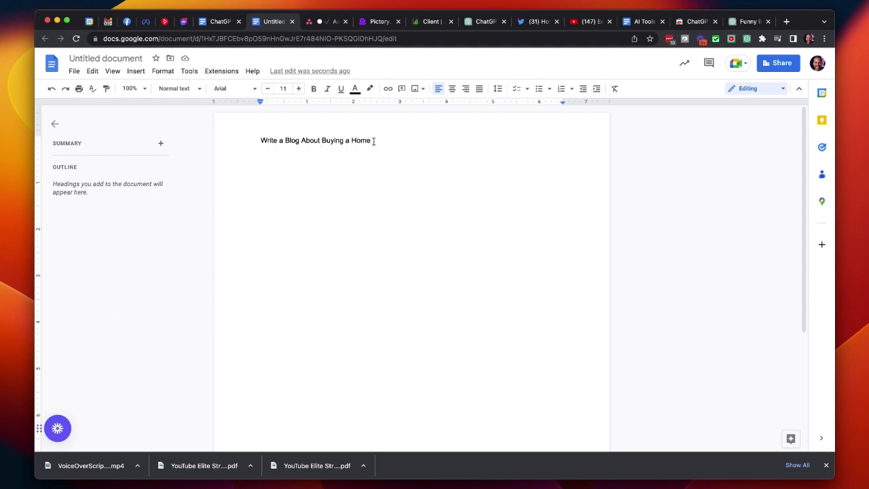
pyautogui.click(747, 39)
# Ask ChatGPT for 5 blog ideas on buying a home, then a Dallas first-time homebuyer guide
pyautogui.write('what are 5 good ideas ')
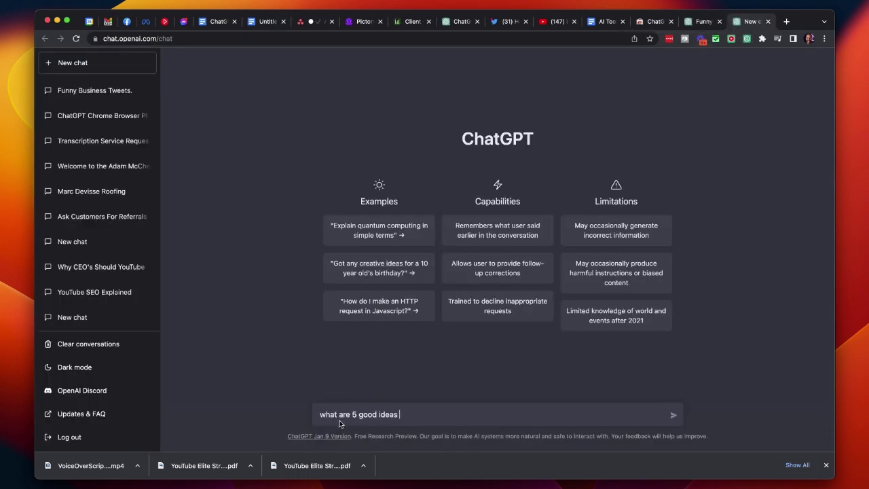
pyautogui.write('for a blog about buying a home')
pyautogui.press('Return')
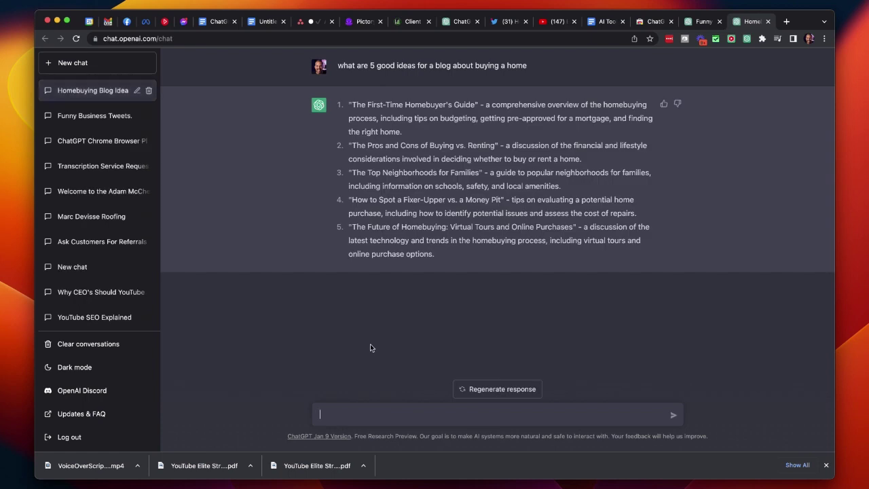
pyautogui.write('Write me a blog with step by step instructions that would help a first time home buyer in Dallas')
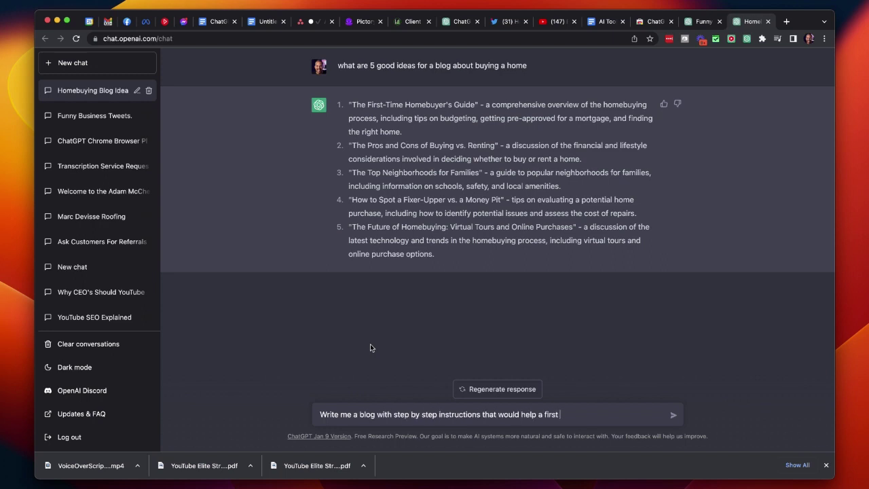
pyautogui.click(673, 415)
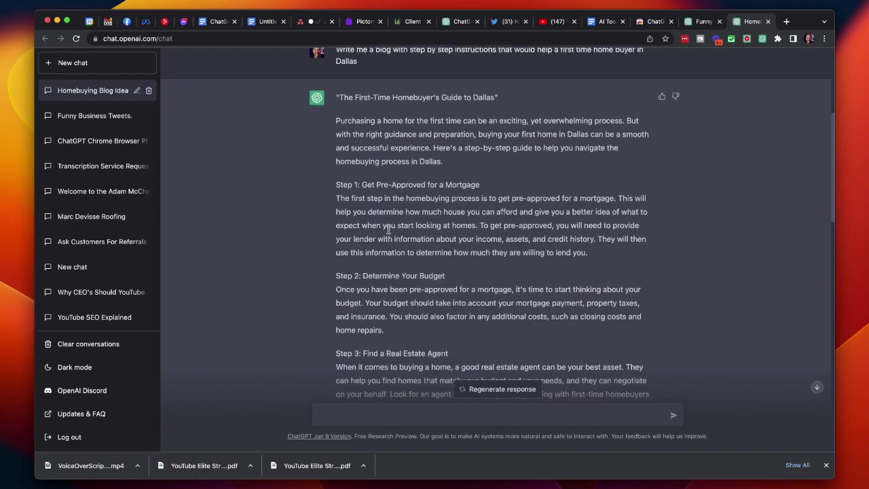
# Select the 'Finding the Best Realtor in Dallas Texas for First-Time Homebuyers' rewrite
pyautogui.scroll(-10, 389, 229)
pyautogui.scroll(-10, 389, 229)
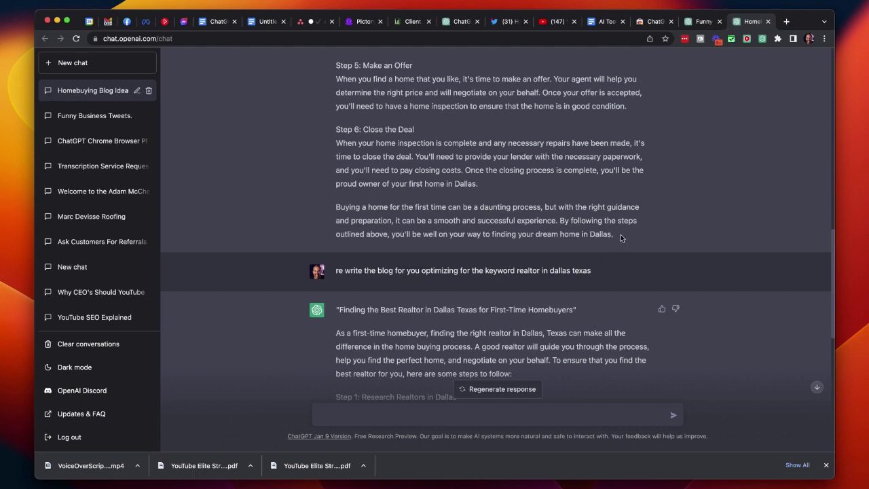
pyautogui.scroll(-10, 621, 235)
pyautogui.moveTo(471, 337); pyautogui.dragTo(334, 118)
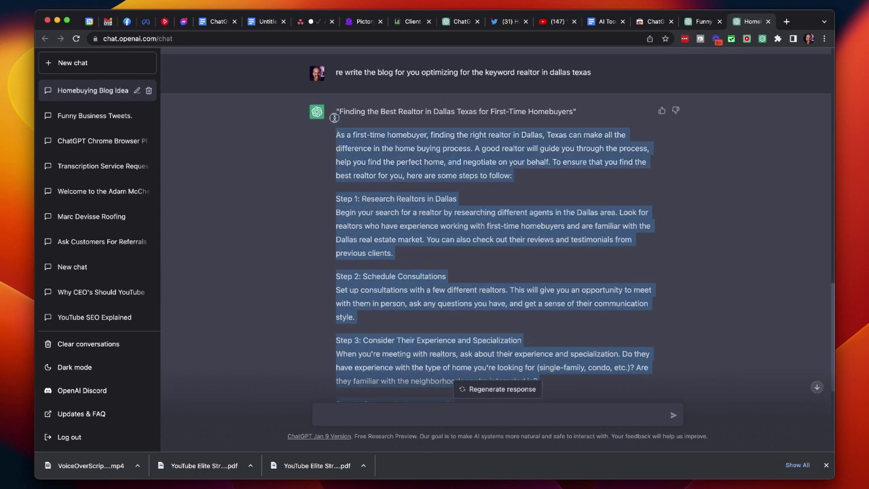
# Copy the Dallas realtor blog and paste it below the Buying a Home heading in Google Docs
pyautogui.rightClick(385, 159)
pyautogui.click(399, 179)
pyautogui.click(265, 21)
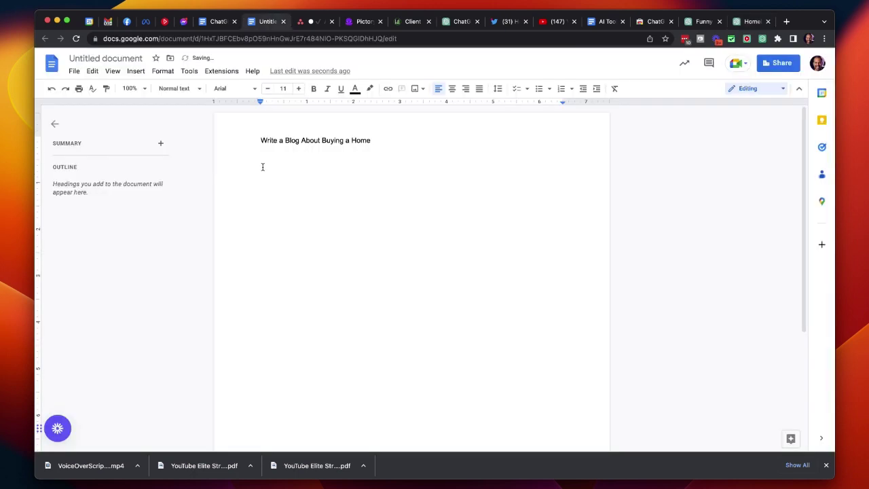
pyautogui.rightClick(262, 167)
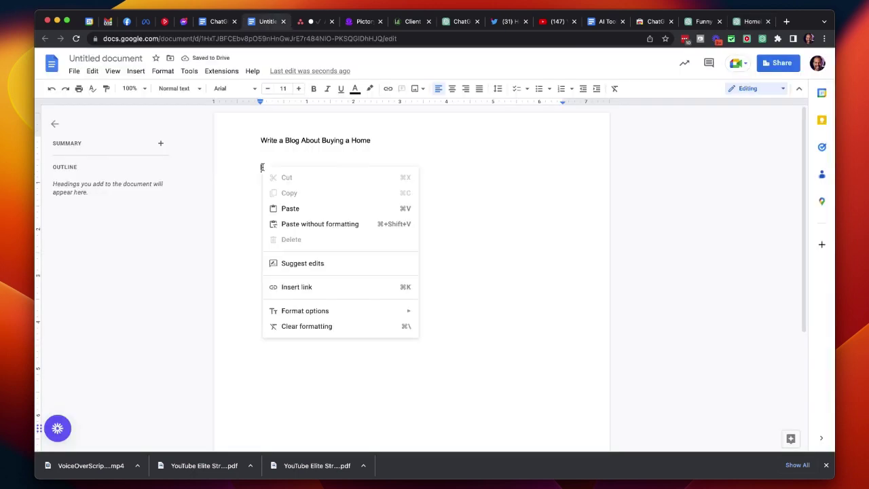
pyautogui.click(291, 229)
pyautogui.scroll(2, 290, 229)
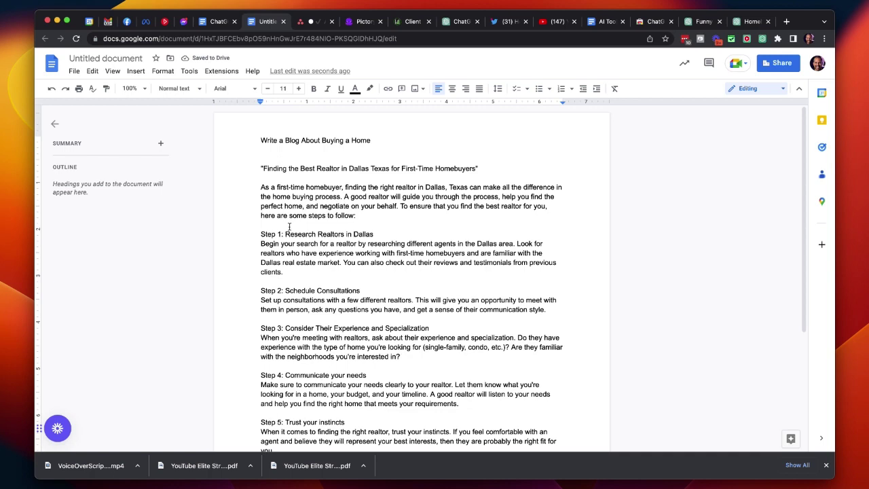